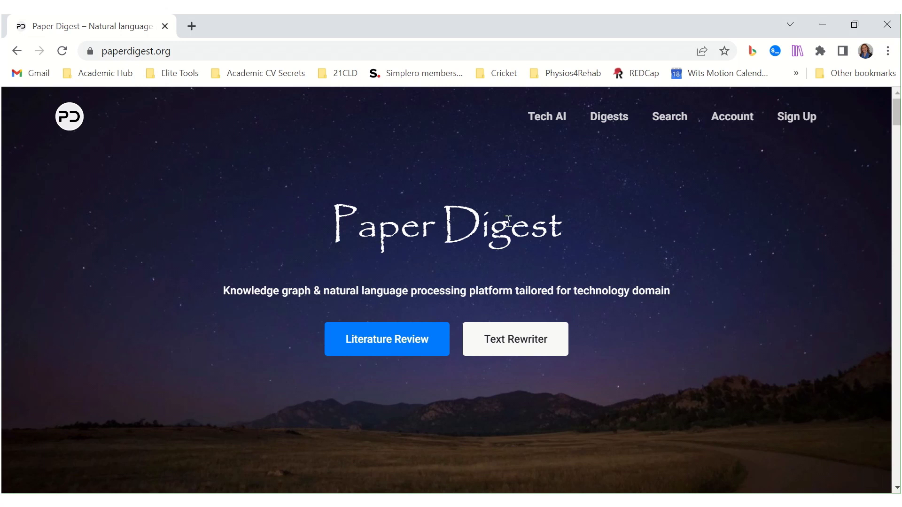
# - Open the Literature Review tool from the Tech AI menu
pyautogui.moveTo(551, 117)
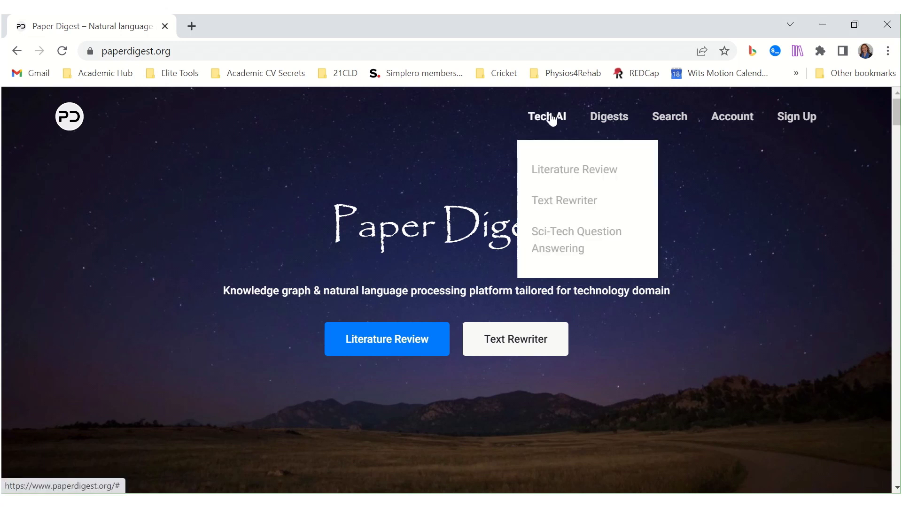
pyautogui.click(562, 175)
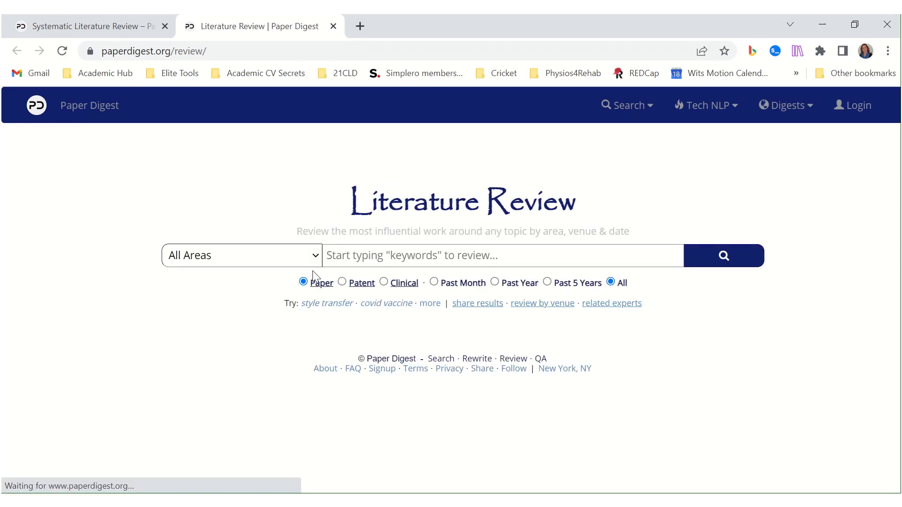
# - Enter 'cricket injury' as the review keywords and run the search
pyautogui.click(356, 254)
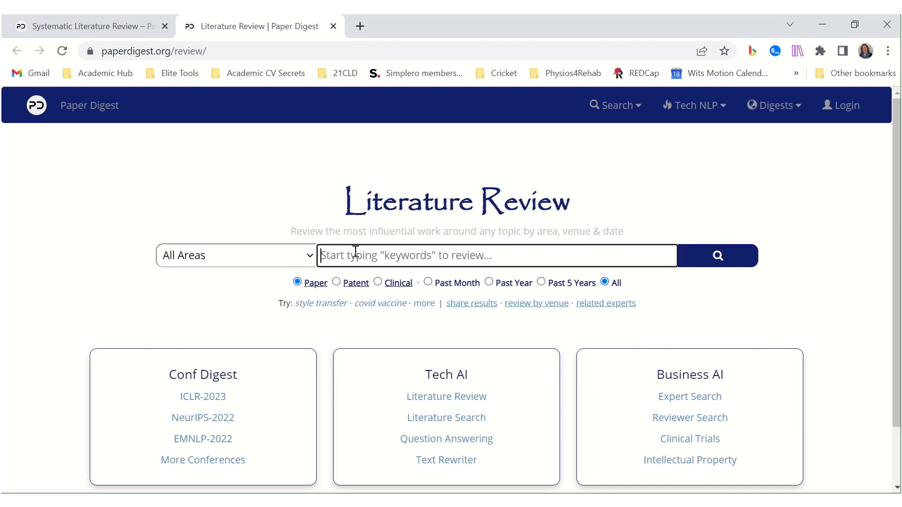
pyautogui.write('cricket injury')
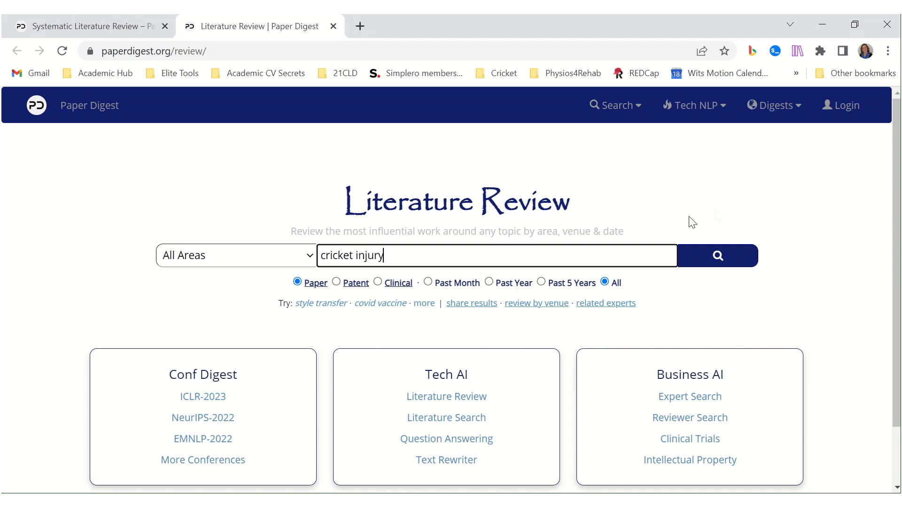
pyautogui.click(713, 257)
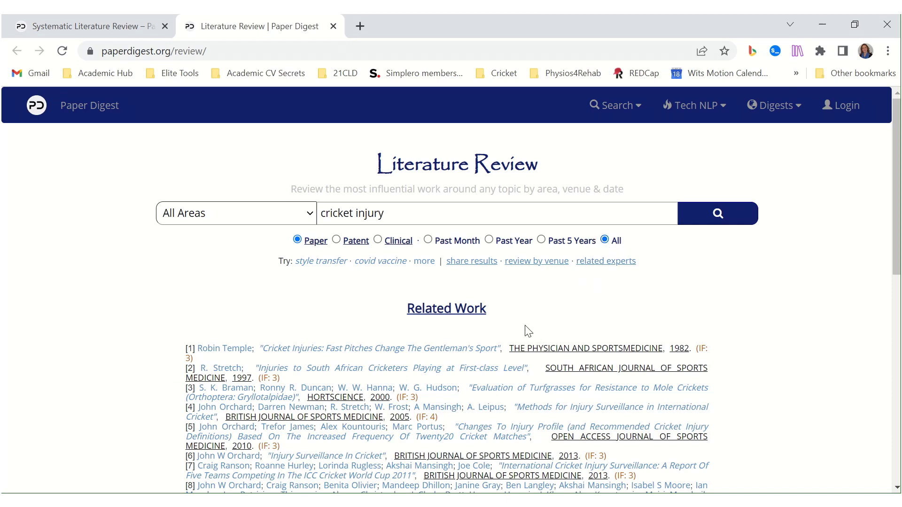
# - Scroll through the thirteen cricket injury papers down to the Summary of the Related Work
pyautogui.scroll(-5, 530, 328)
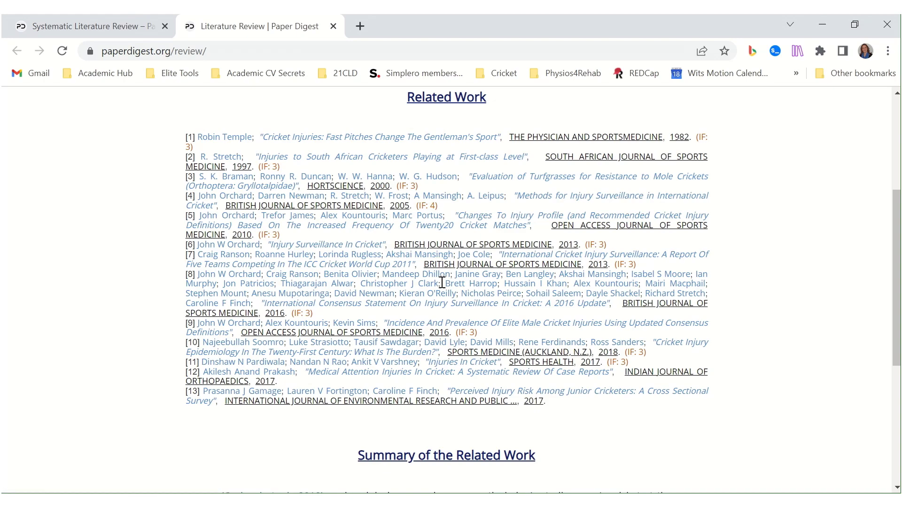
pyautogui.scroll(-2, 442, 283)
pyautogui.scroll(3, 446, 257)
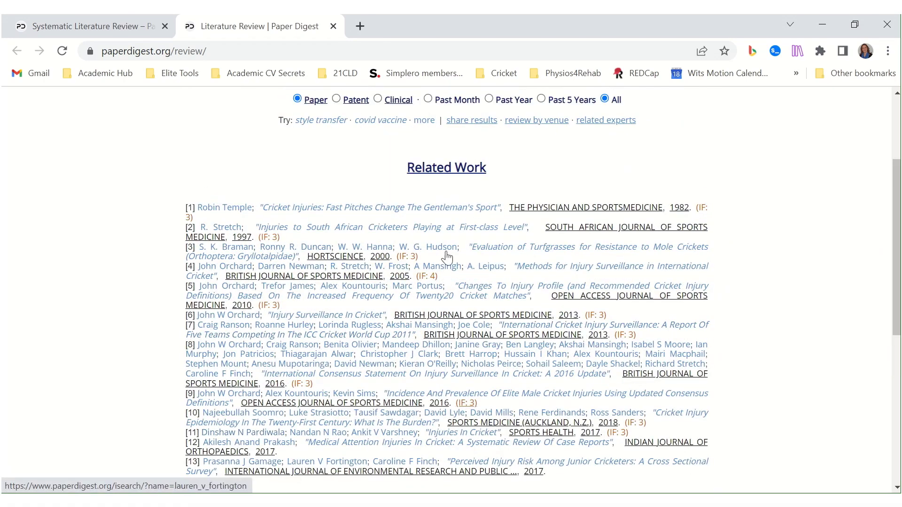
pyautogui.scroll(-3, 447, 258)
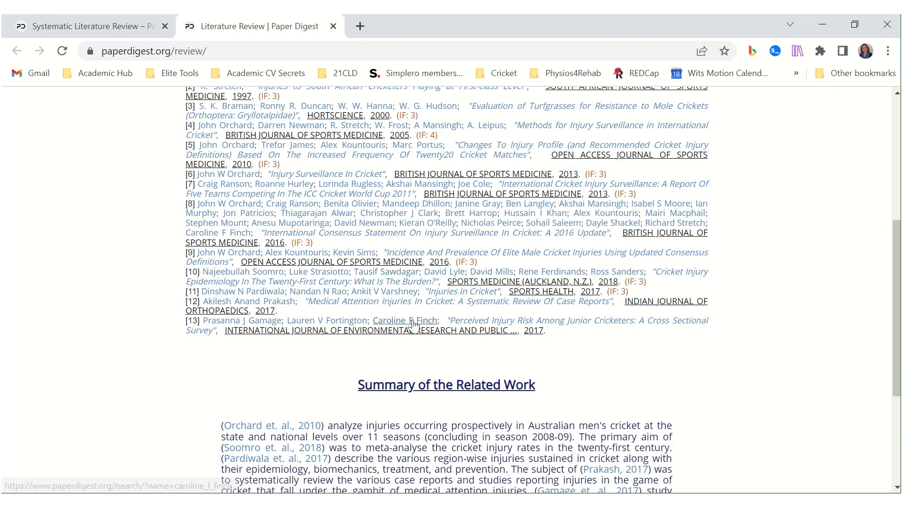
pyautogui.scroll(-3, 509, 361)
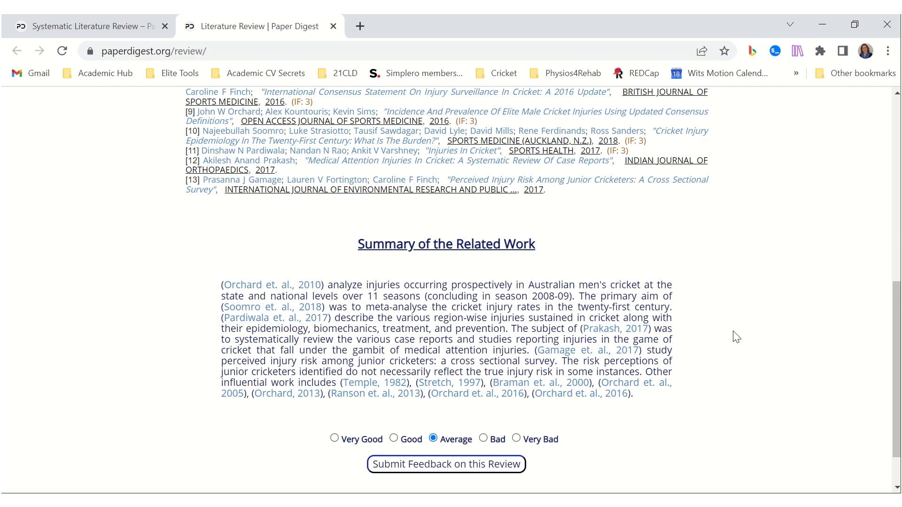
# - Scroll back to the top of the results and switch to the Systematic Literature Review tab
pyautogui.scroll(8, 736, 337)
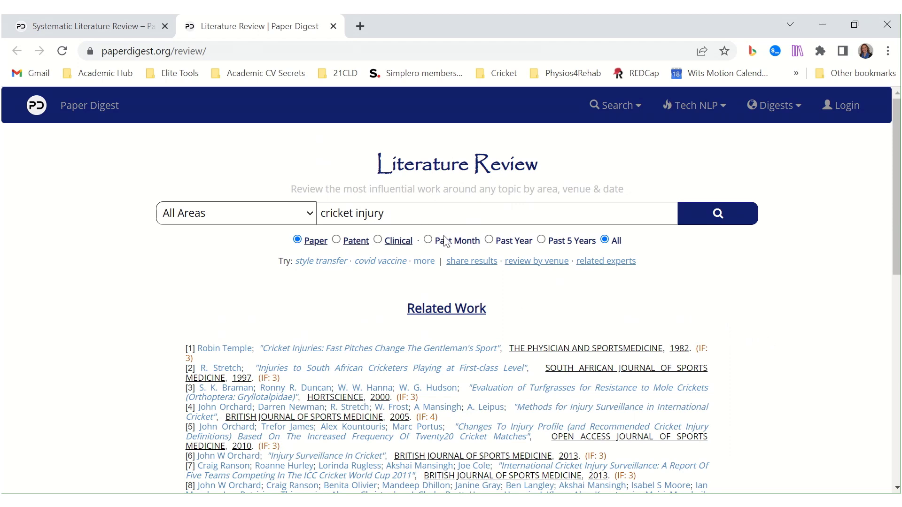
pyautogui.click(66, 21)
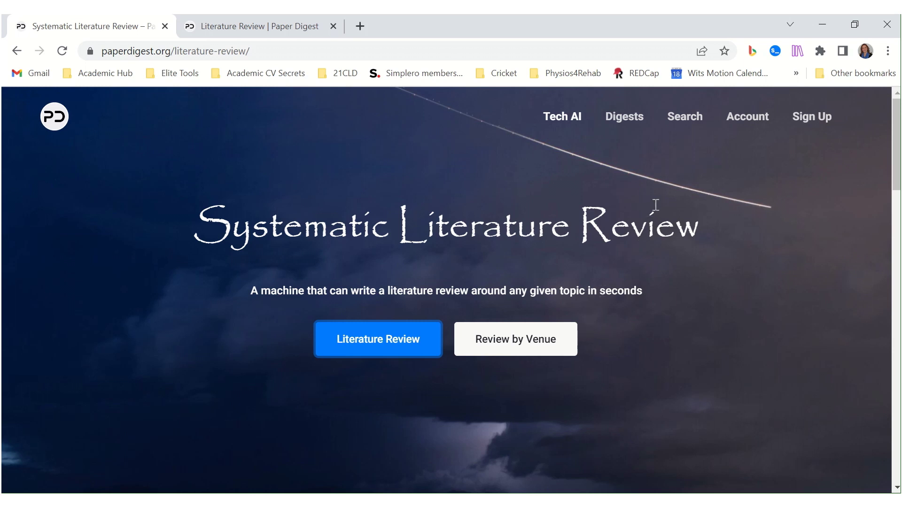
# - Paste the cricket fast-bowling paragraph into the Text Rewriter and paraphrase it
pyautogui.moveTo(563, 121)
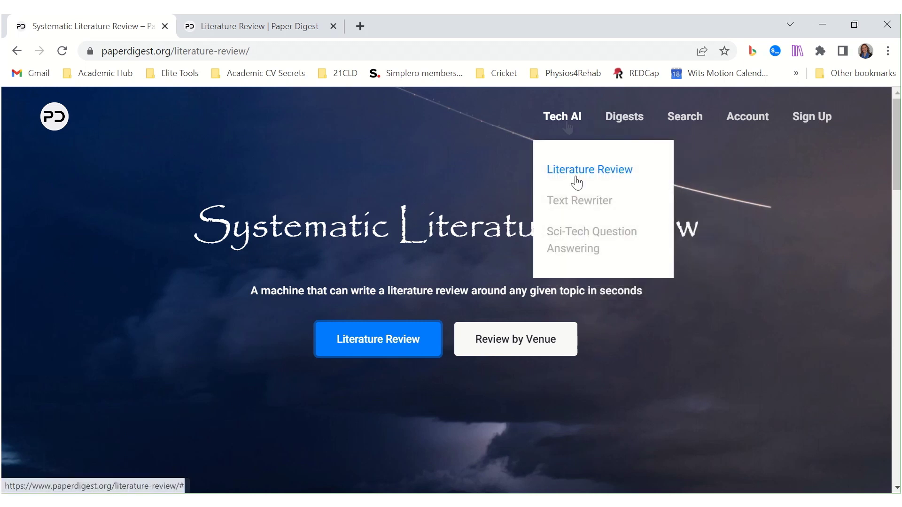
pyautogui.click(578, 202)
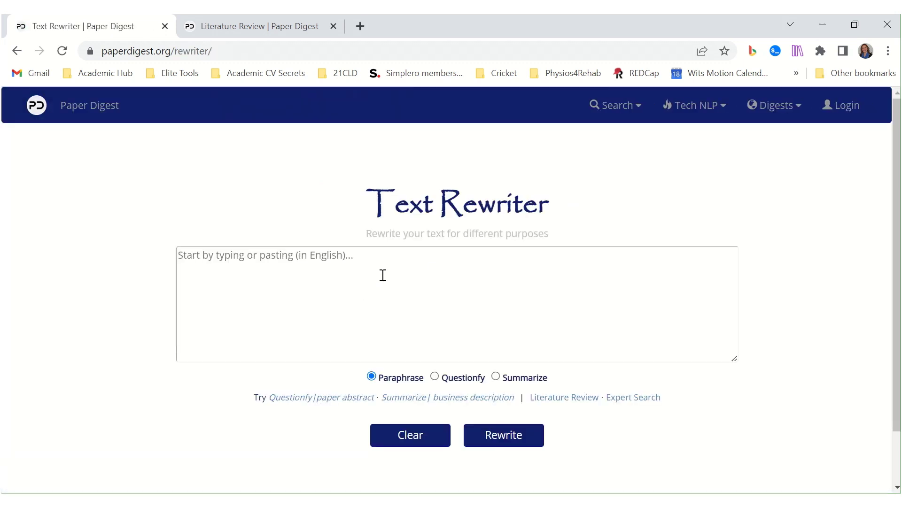
pyautogui.click(383, 275)
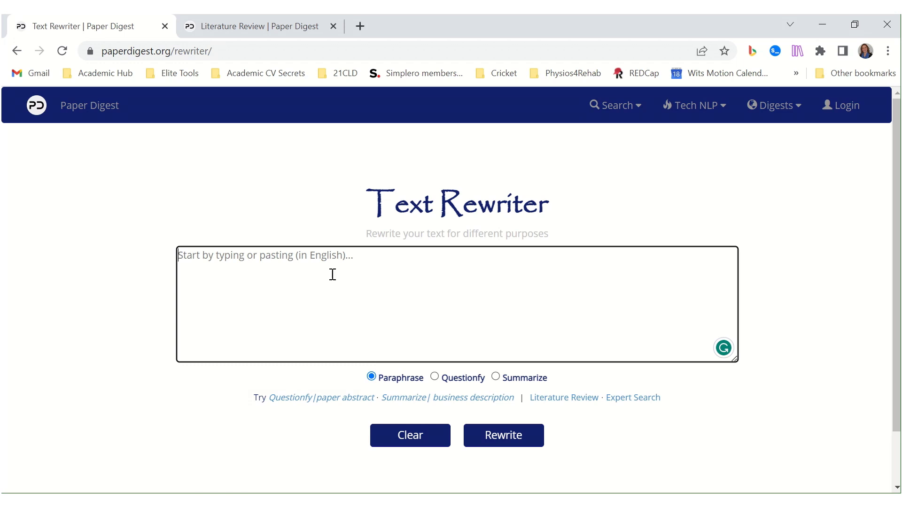
pyautogui.write('Bowling is a critical aspect of cricket, where the bowler aims to restrict the runs scored by the opposing team. One way this is achieved is through fast bowling, i.e., maximising ball release speed and minimising response times. Fast bowlers and their coaches consistently seek enhanced ball release speeds via more effective biomechanical bowling actions.1, 2 For right-handed bowlers, this action consists of a run-up to the bowling crease followed by landing on the right foot (referred to as back foot contact), stepping onto the left foot (front foot contact), and delivering the ball with the right hand (ball release) before following through onto the right foot again (follow through ground contact). The opposite is true for left-handed bowlers.')
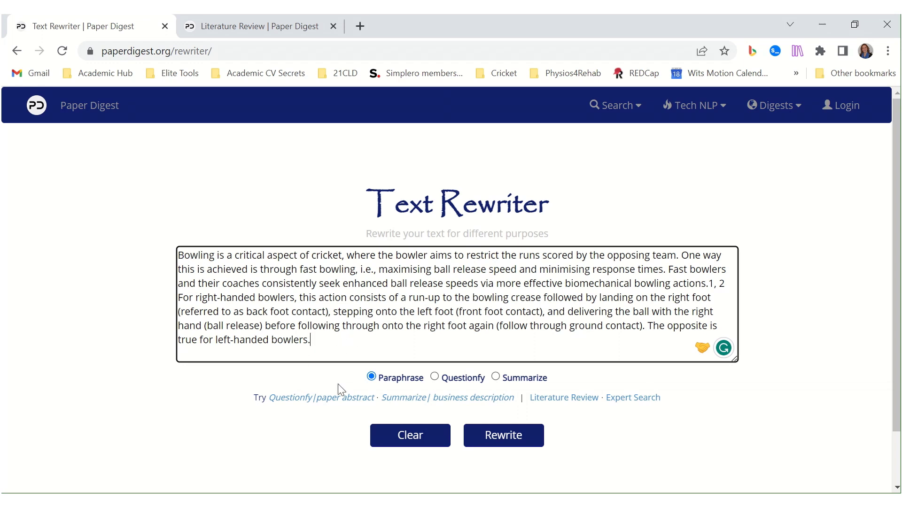
pyautogui.moveTo(341, 355); pyautogui.dragTo(162, 242)
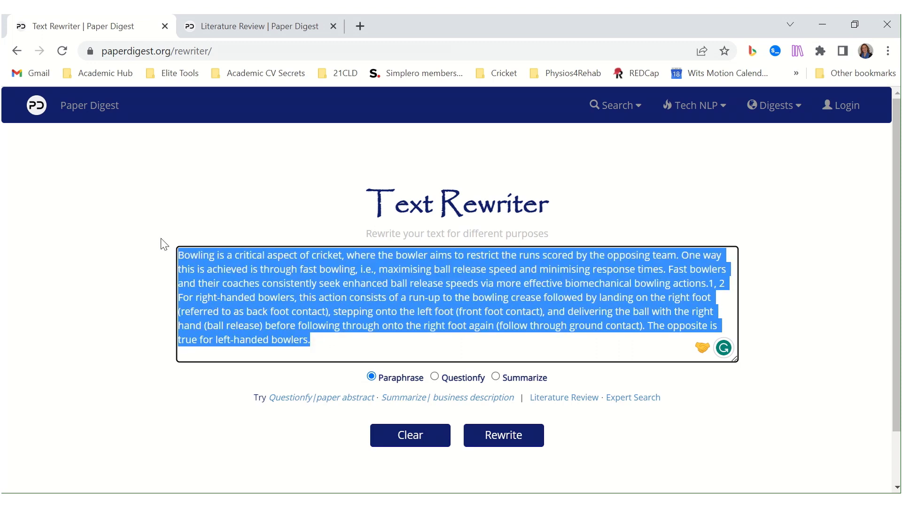
pyautogui.click(340, 344)
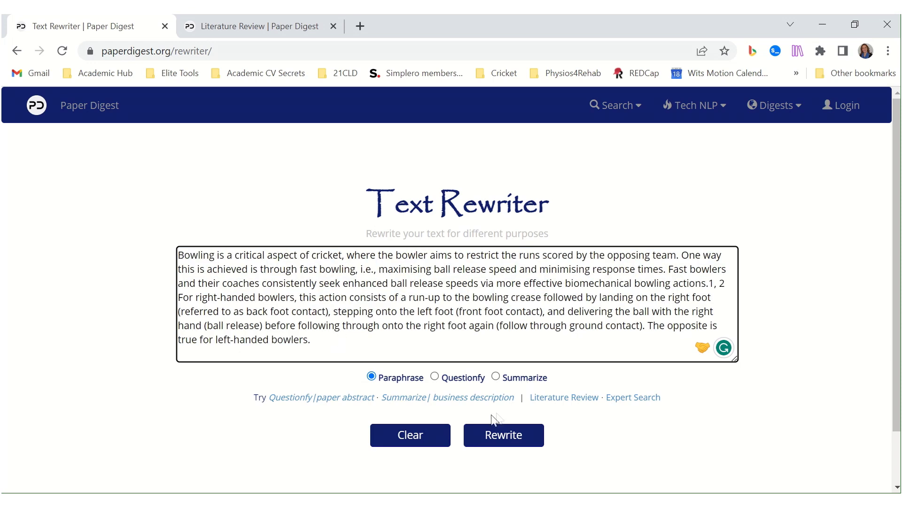
pyautogui.click(505, 444)
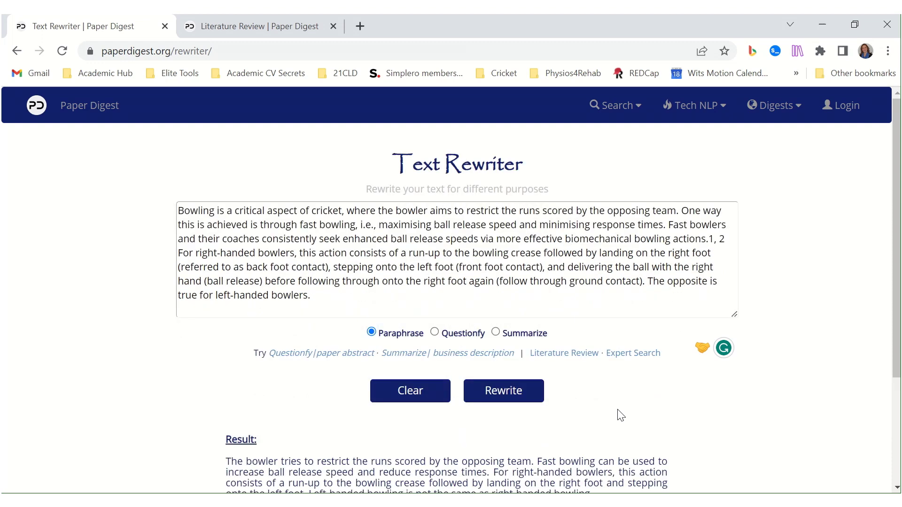
# - Switch the Text Rewriter to Summarize mode and rewrite the bowling paragraph
pyautogui.scroll(-3, 574, 419)
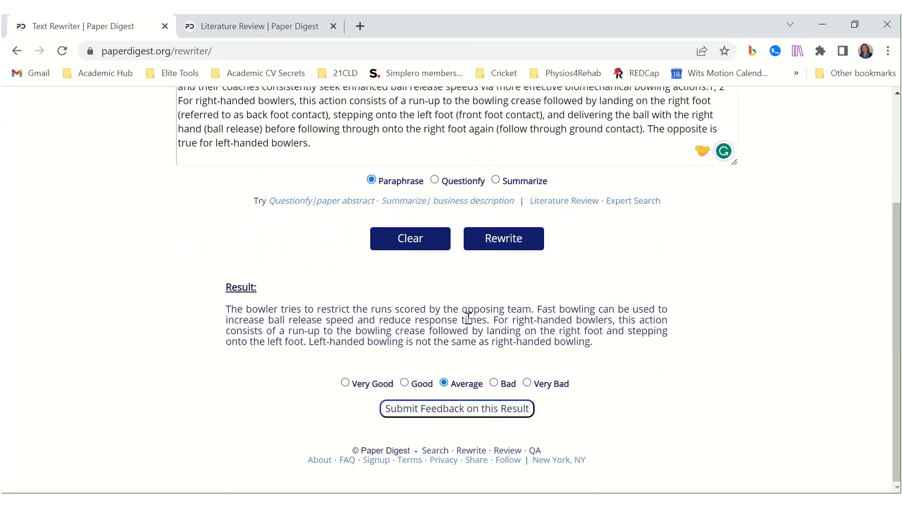
pyautogui.scroll(3, 474, 325)
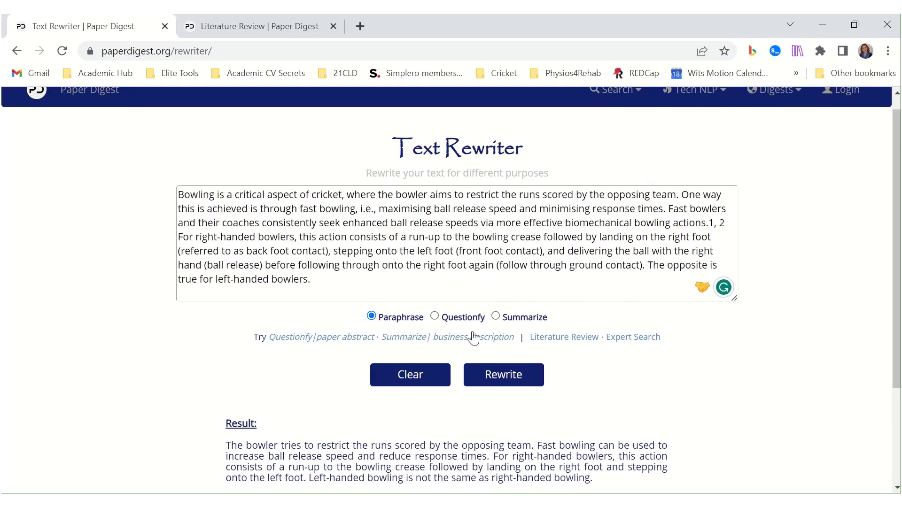
pyautogui.scroll(-3, 517, 348)
pyautogui.scroll(1, 472, 346)
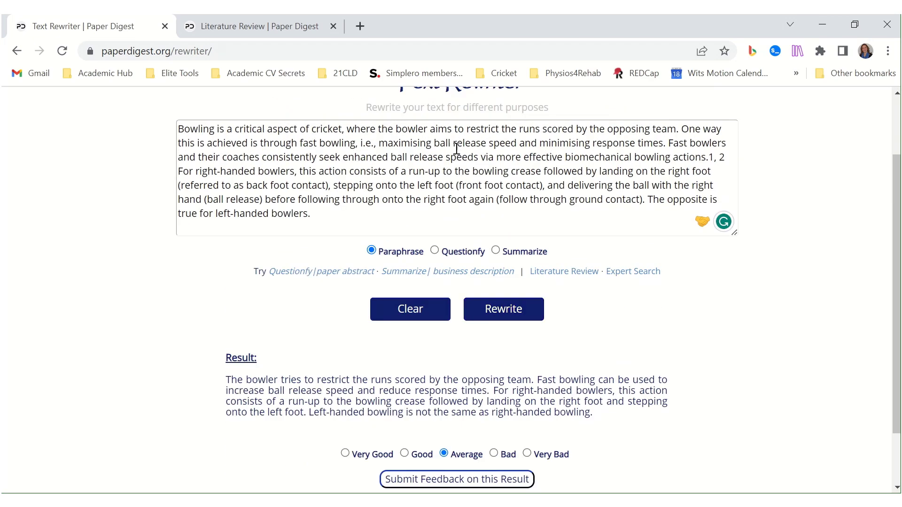
pyautogui.scroll(1, 462, 421)
pyautogui.scroll(-2, 453, 400)
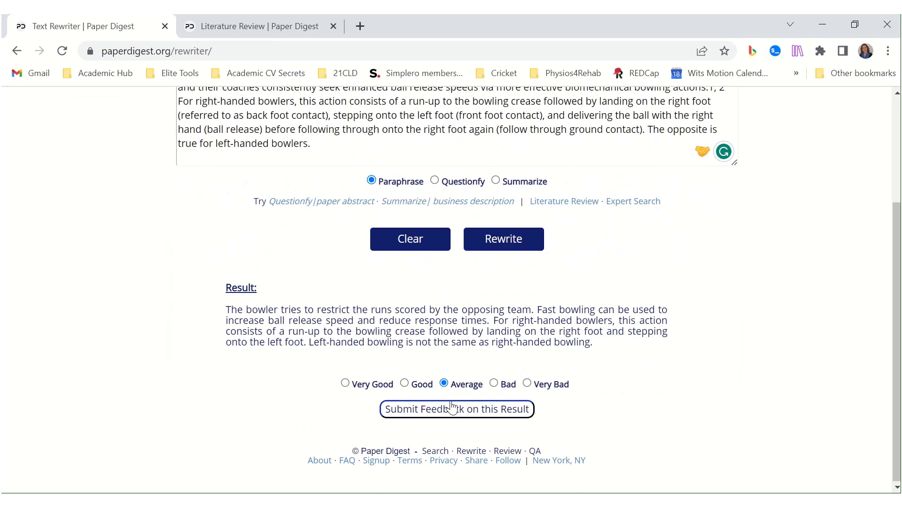
pyautogui.scroll(1, 424, 348)
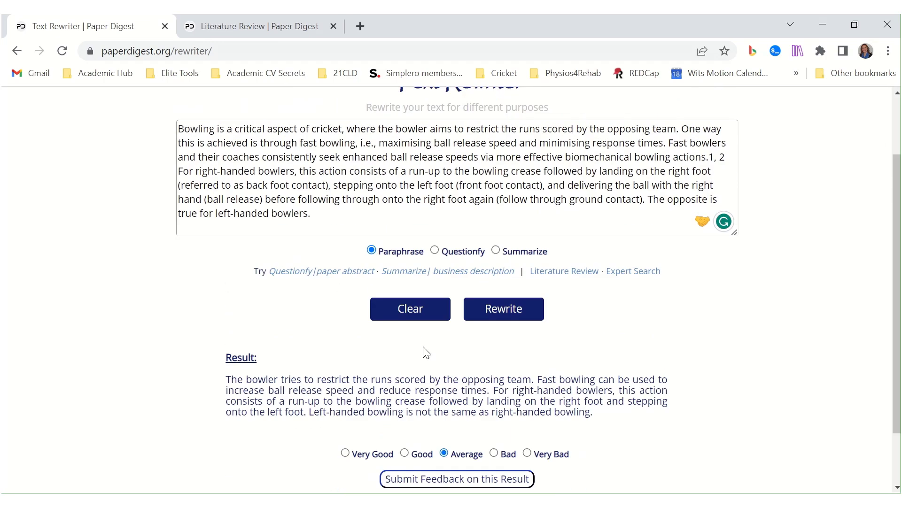
pyautogui.scroll(1, 413, 385)
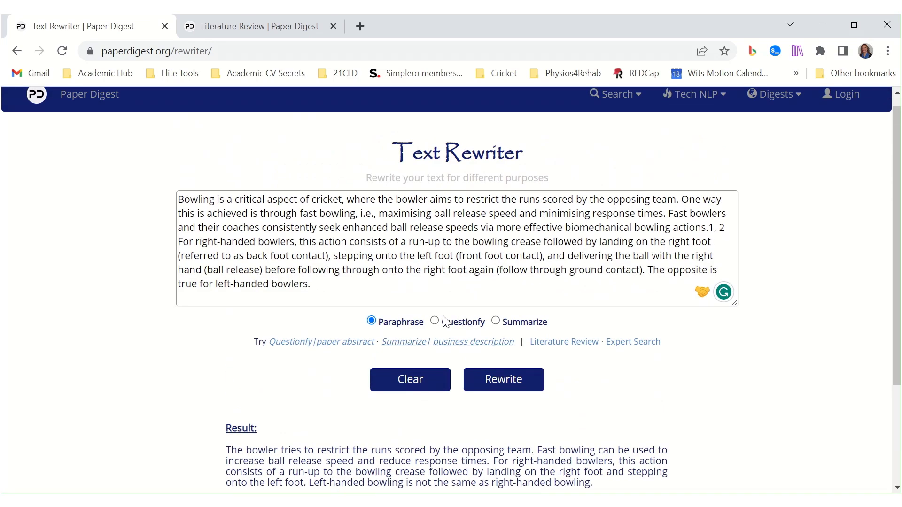
pyautogui.click(434, 321)
pyautogui.click(521, 384)
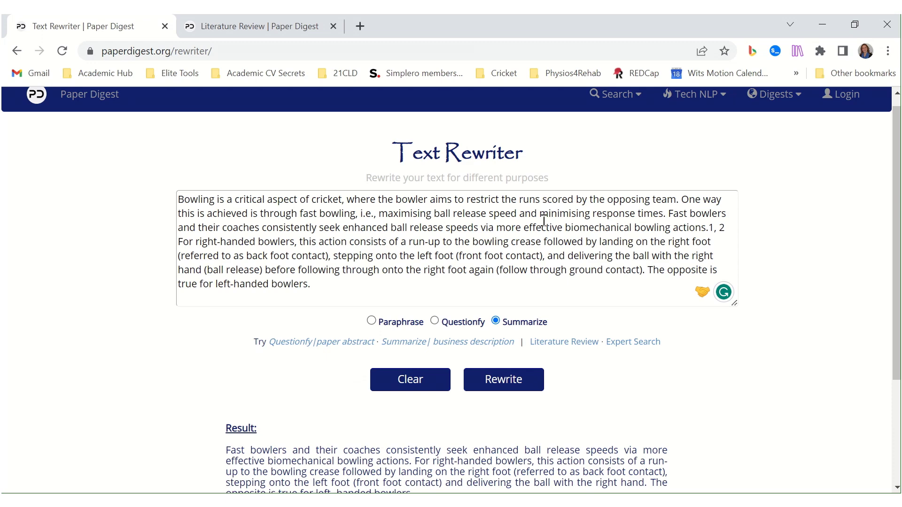
# - Rewrite the bowling paragraph in Questionify mode and review the four question-and-answer pairs
pyautogui.scroll(-3, 543, 223)
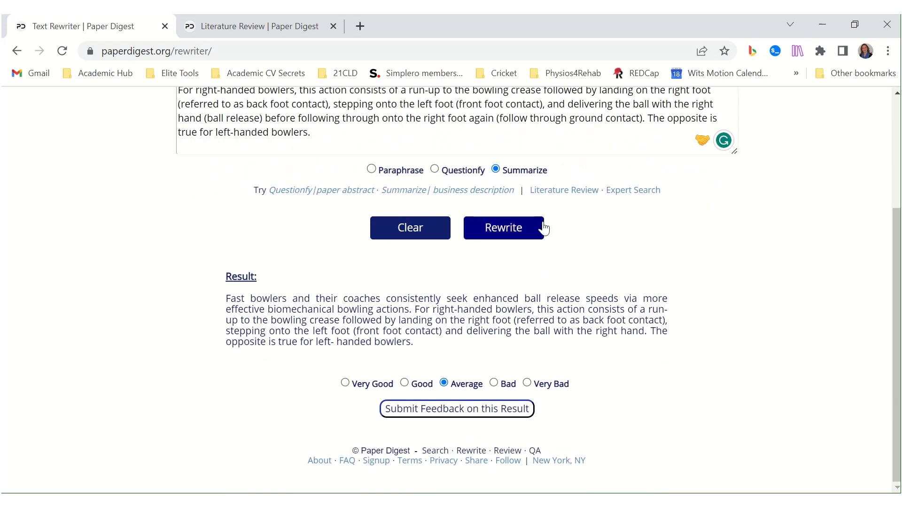
pyautogui.scroll(2, 416, 334)
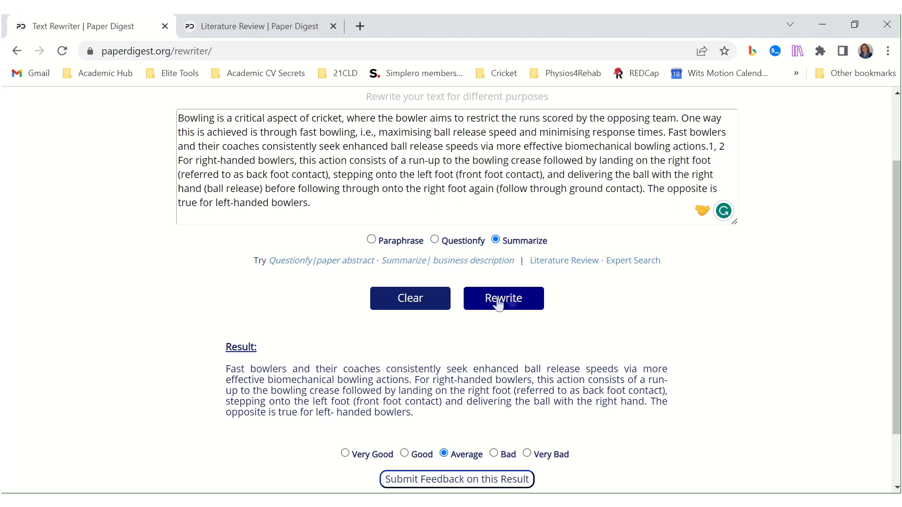
pyautogui.click(435, 240)
pyautogui.click(505, 297)
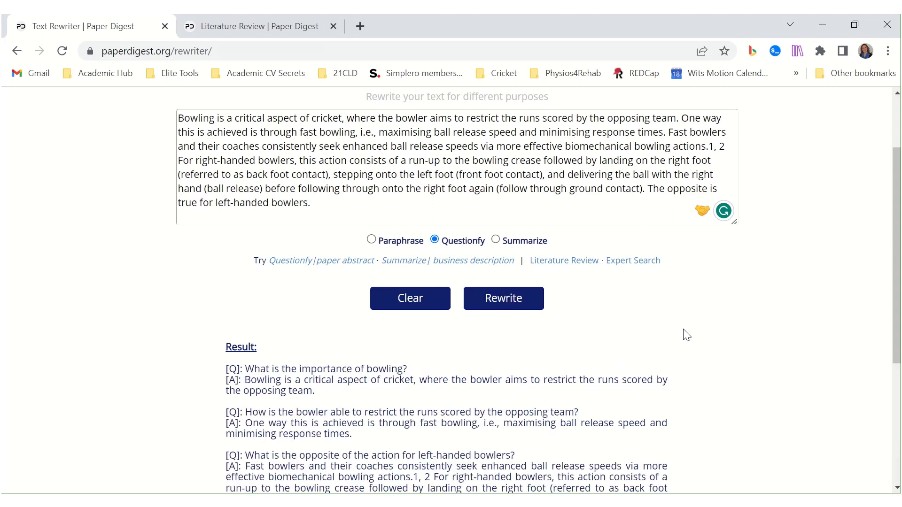
pyautogui.scroll(-1, 649, 375)
pyautogui.scroll(-3, 281, 403)
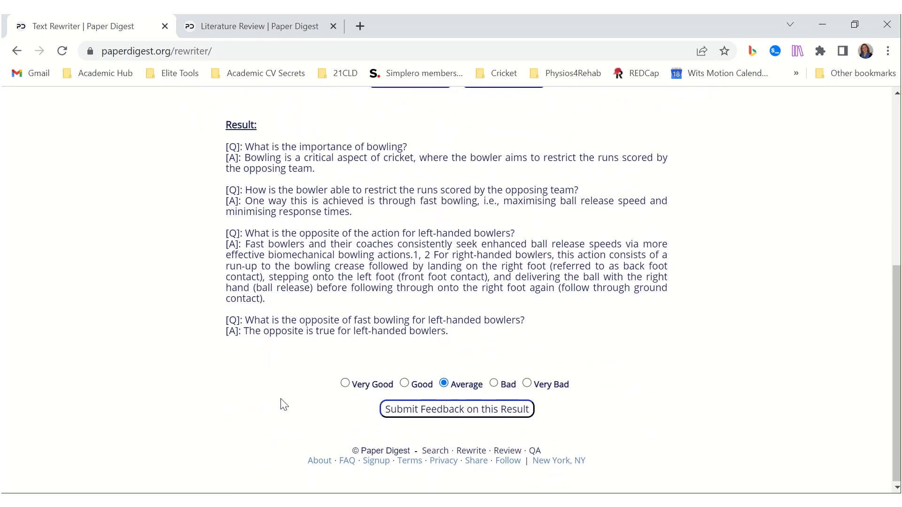
pyautogui.scroll(1, 299, 357)
pyautogui.scroll(1, 305, 324)
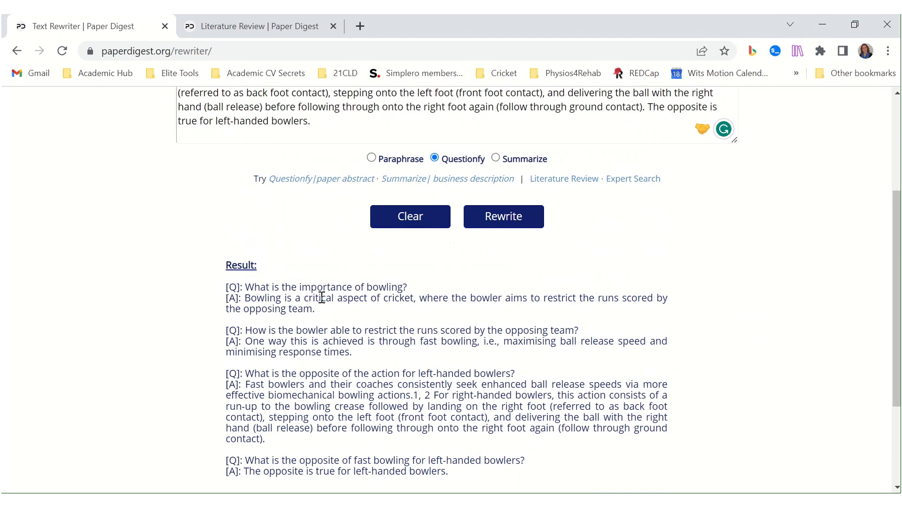
# - In Sci-Tech Question Answering, enter 'what is the relationship between physical activity and anxiety?'
pyautogui.click(523, 209)
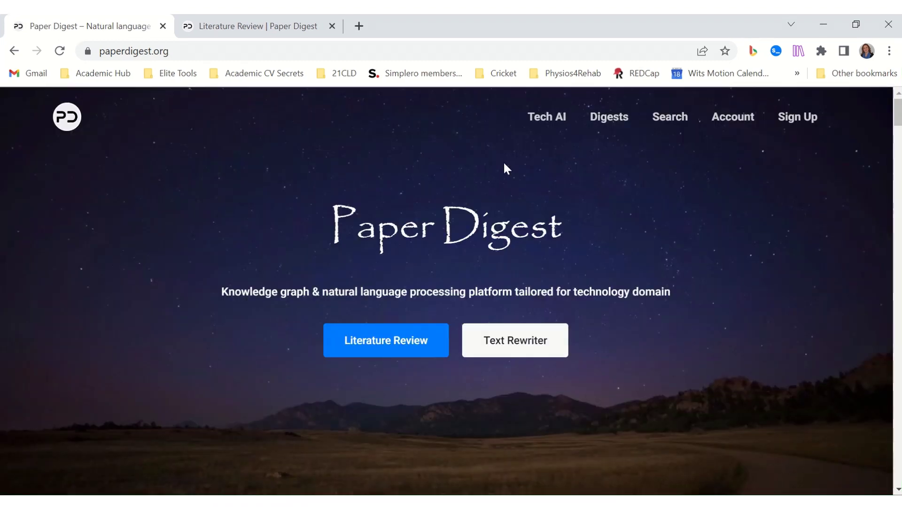
pyautogui.moveTo(545, 118)
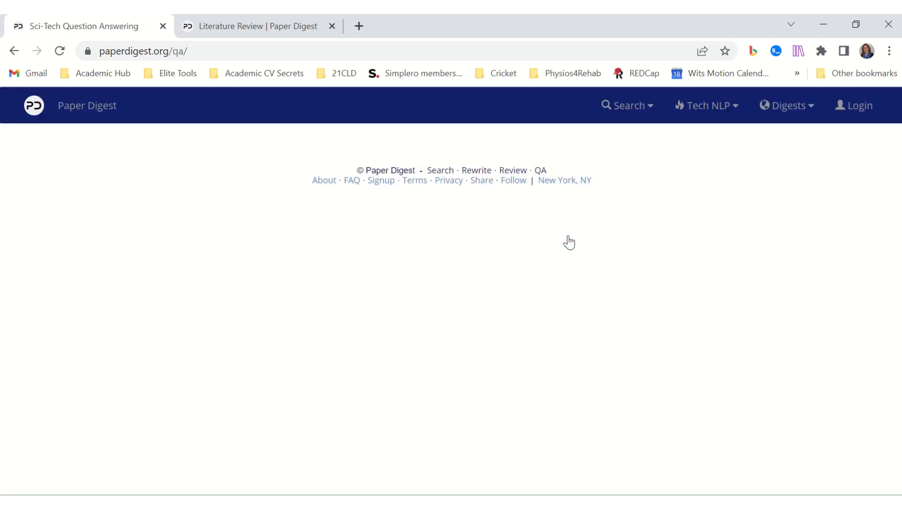
pyautogui.click(383, 262)
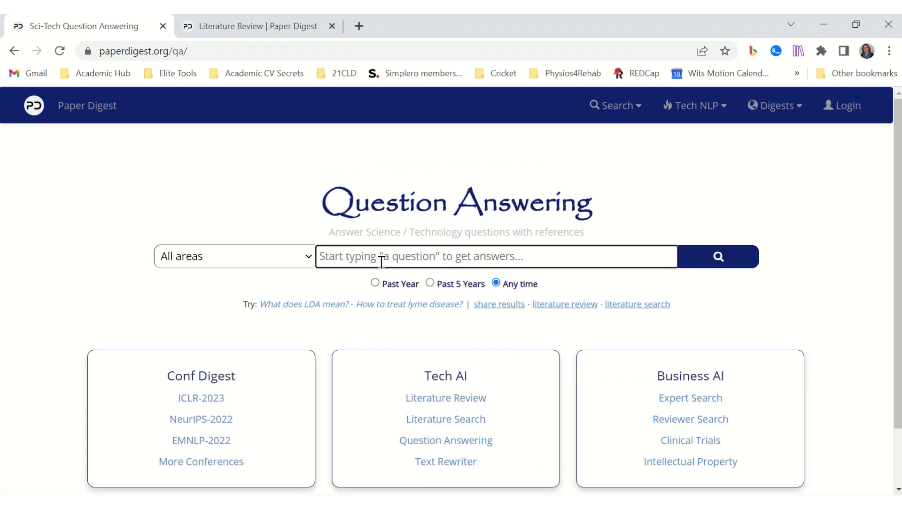
pyautogui.write('w')
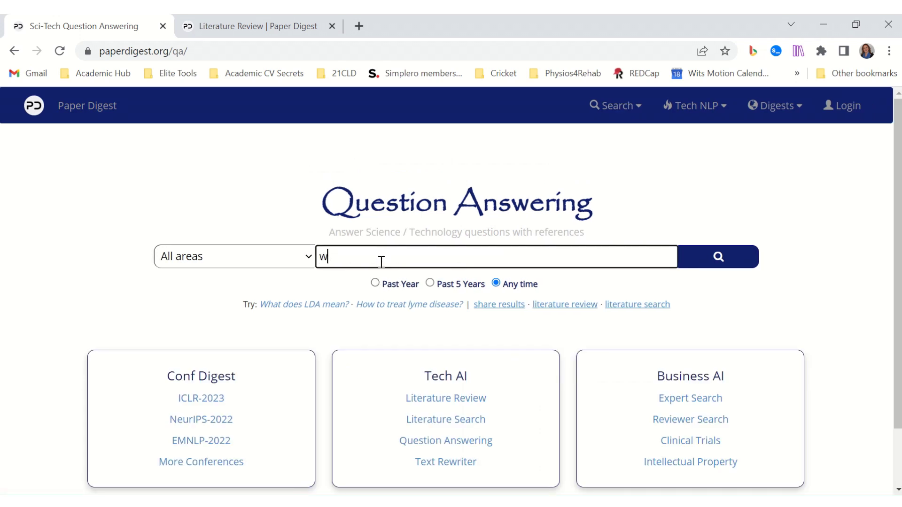
pyautogui.write('hat is the relationship betwe')
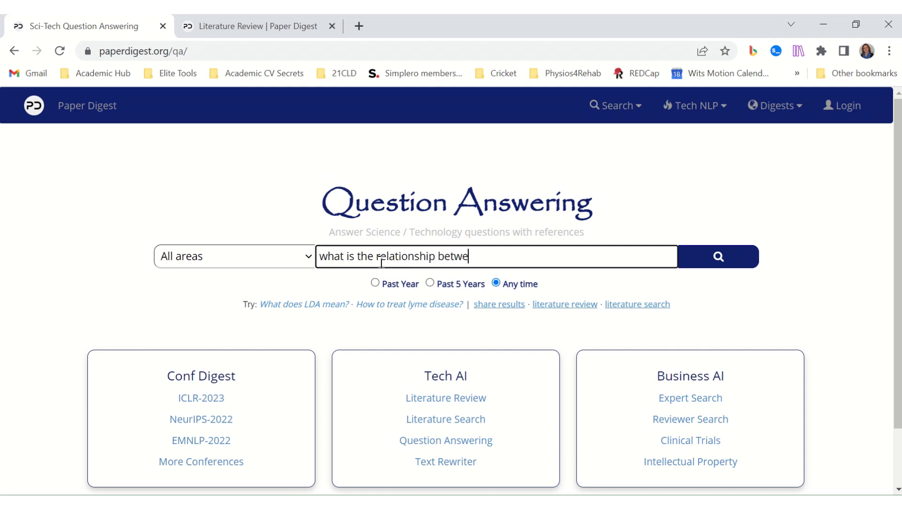
pyautogui.write('en physical activity and ')
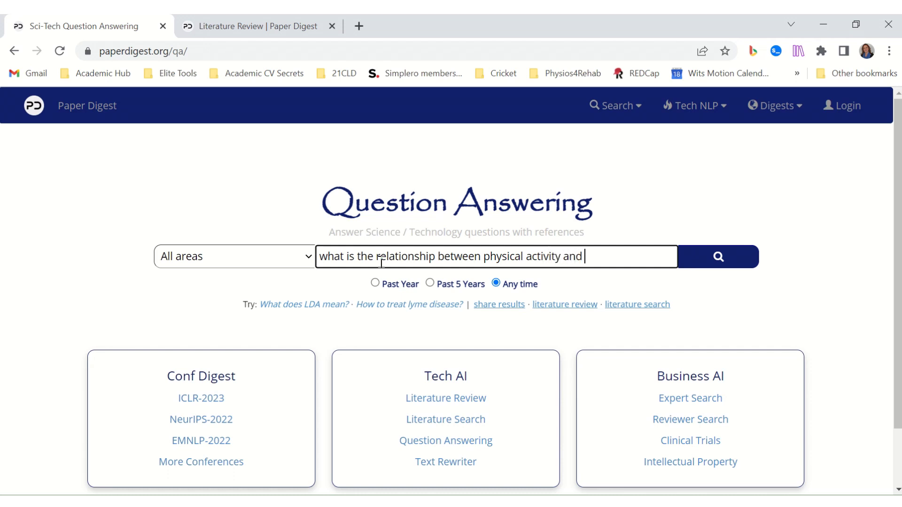
pyautogui.write('anxiety?')
# - Search the question and review the 'mvpa' answer and its 2010 Preventive Medicine reference
pyautogui.click(737, 259)
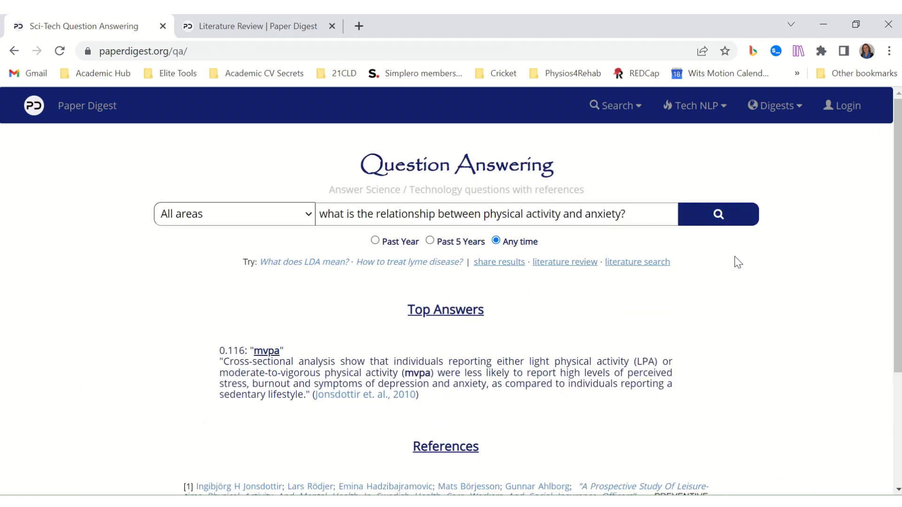
pyautogui.scroll(-3, 425, 364)
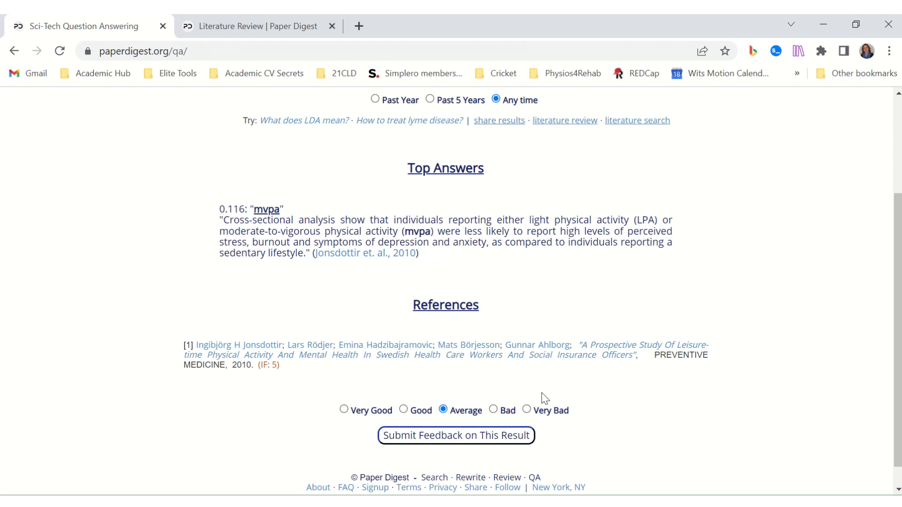
pyautogui.scroll(3, 548, 319)
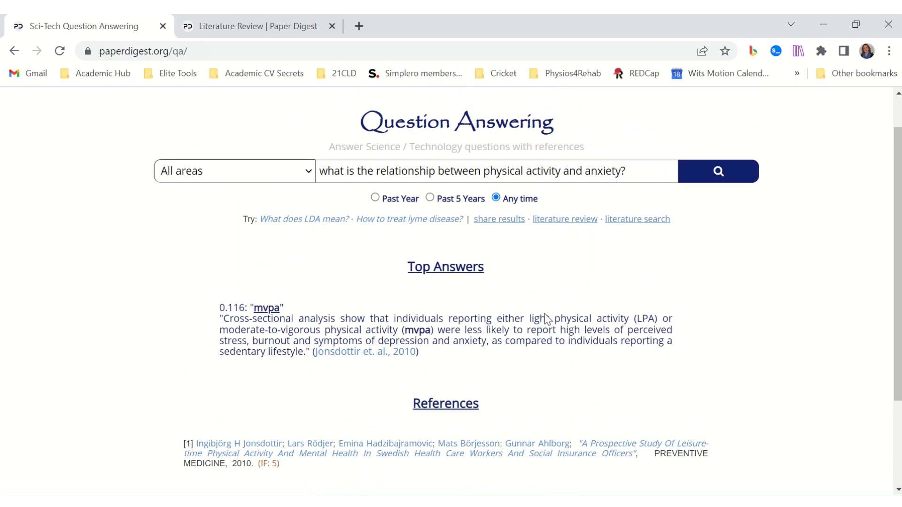
pyautogui.scroll(-3, 548, 319)
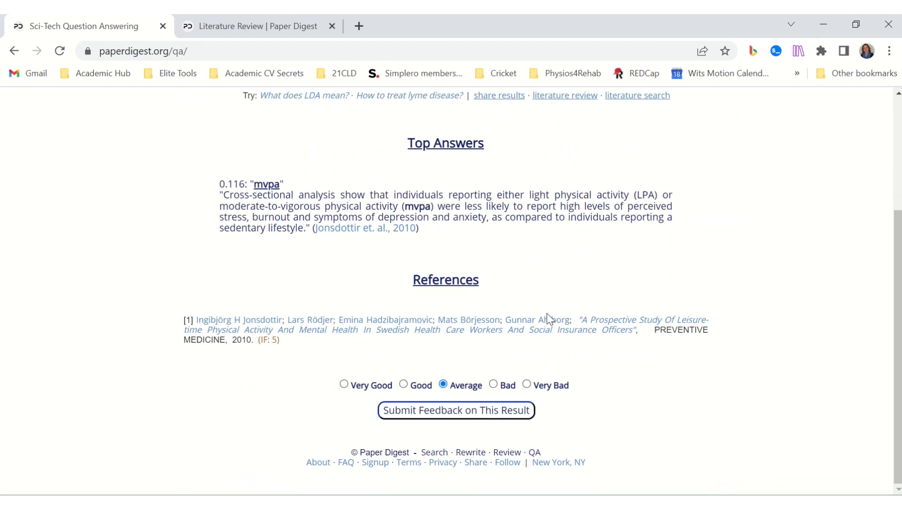
pyautogui.scroll(3, 548, 318)
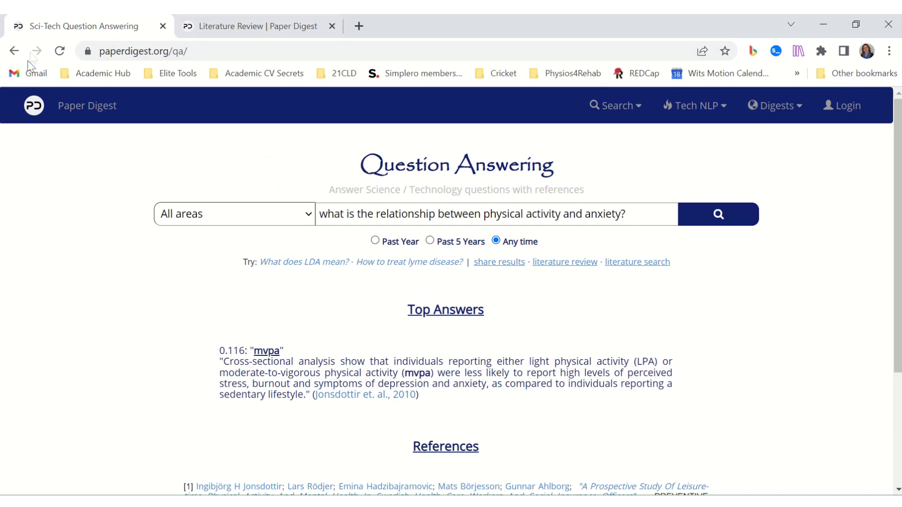
# - Return to the home page and open Daily Paper Digest from the Digests menu
pyautogui.click(30, 107)
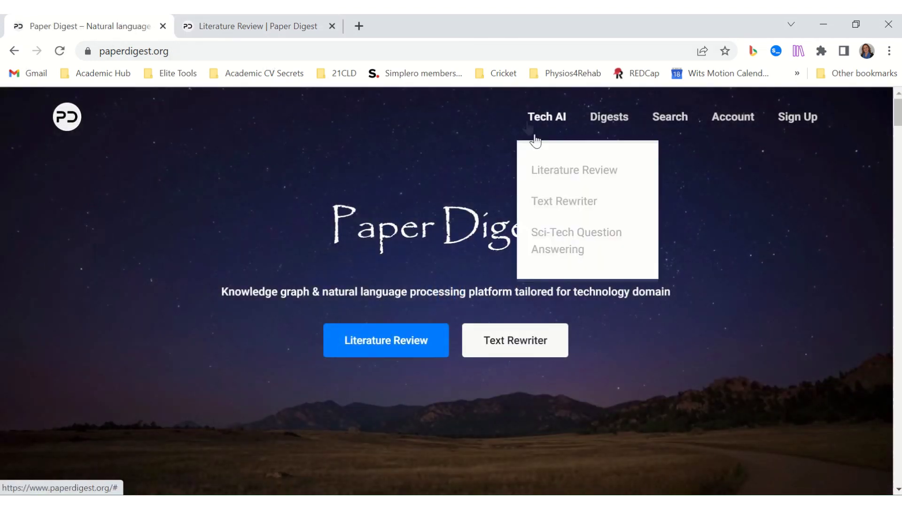
pyautogui.moveTo(613, 123)
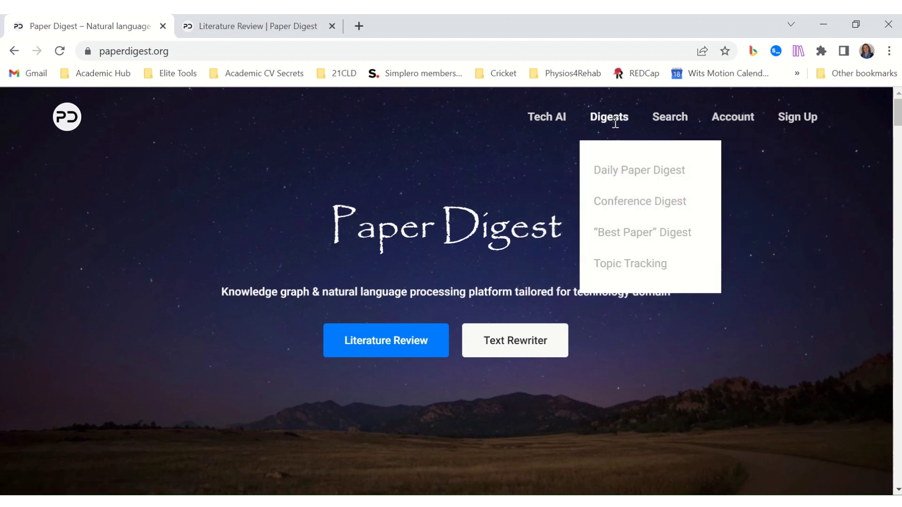
pyautogui.click(624, 174)
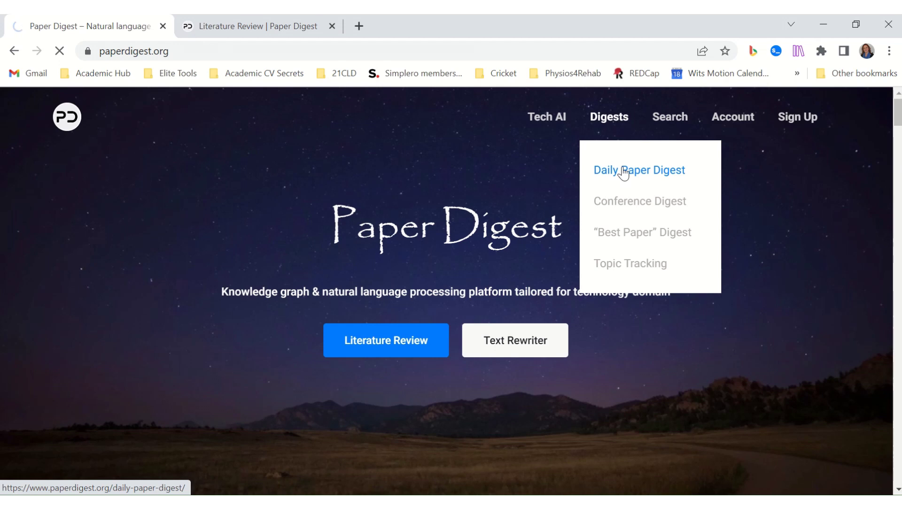